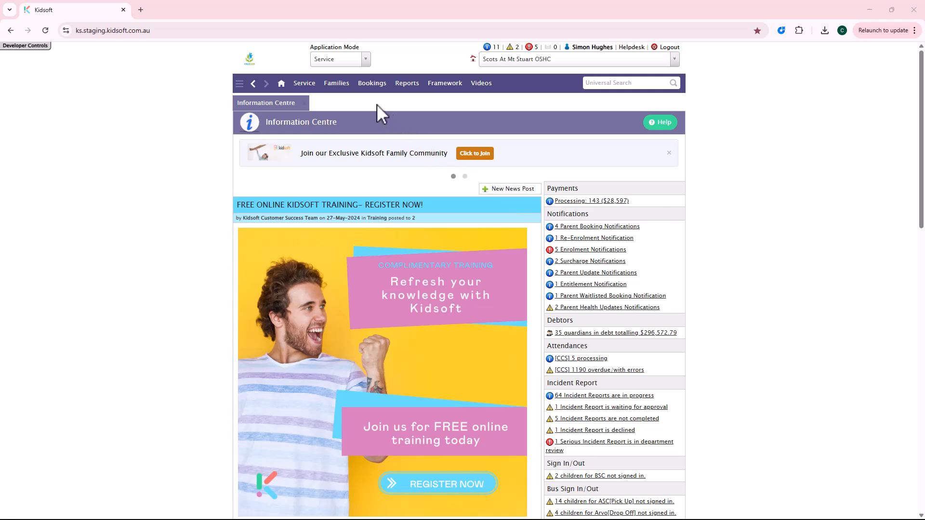
- Start a new service-level discount from the discounts in the service provider details
{"action": "left_click", "coordinate": [304, 87]}
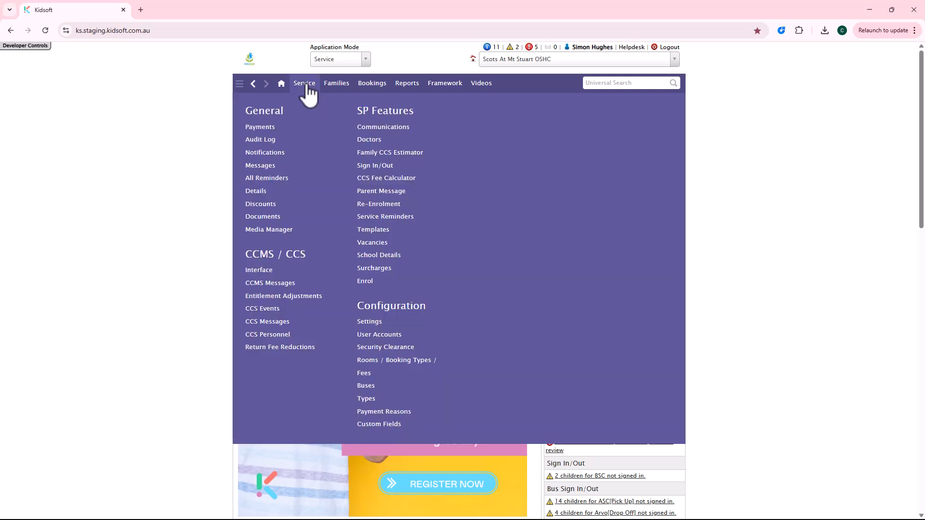
{"action": "left_click", "coordinate": [260, 191]}
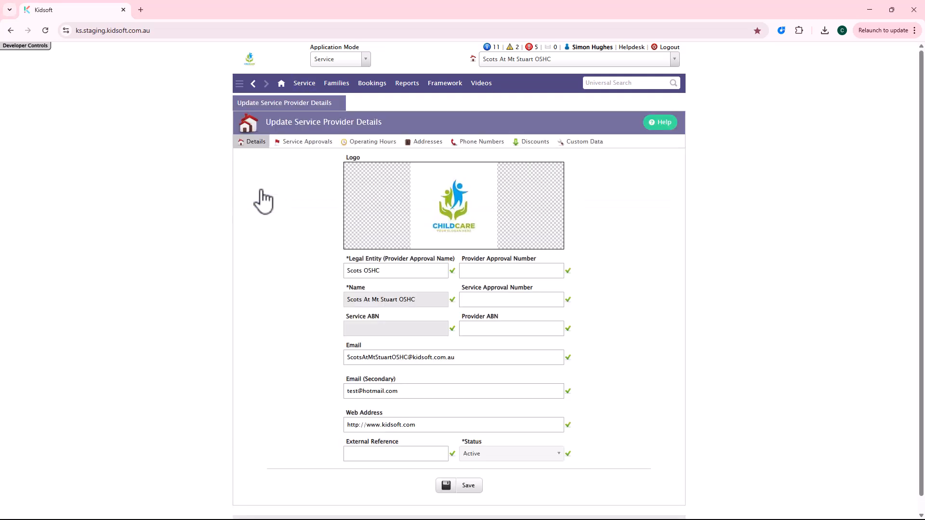
{"action": "left_click", "coordinate": [531, 152]}
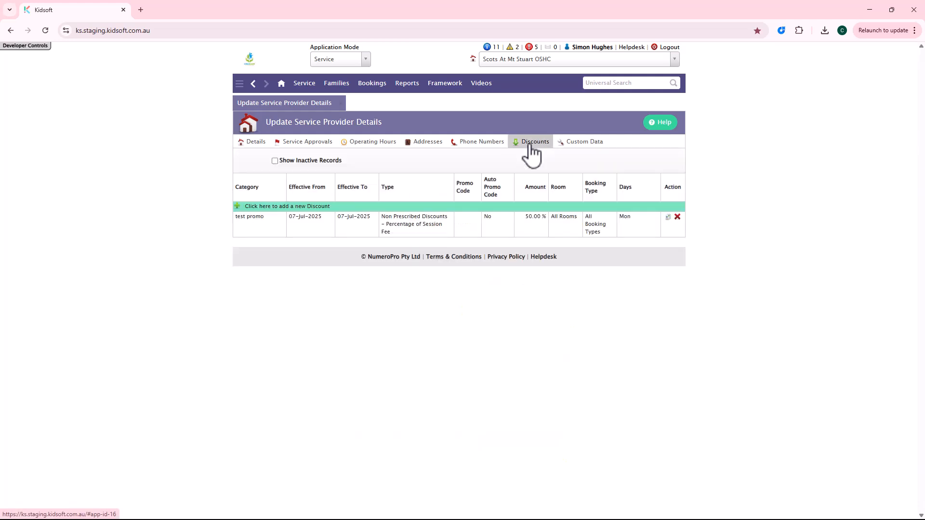
{"action": "left_click", "coordinate": [323, 206]}
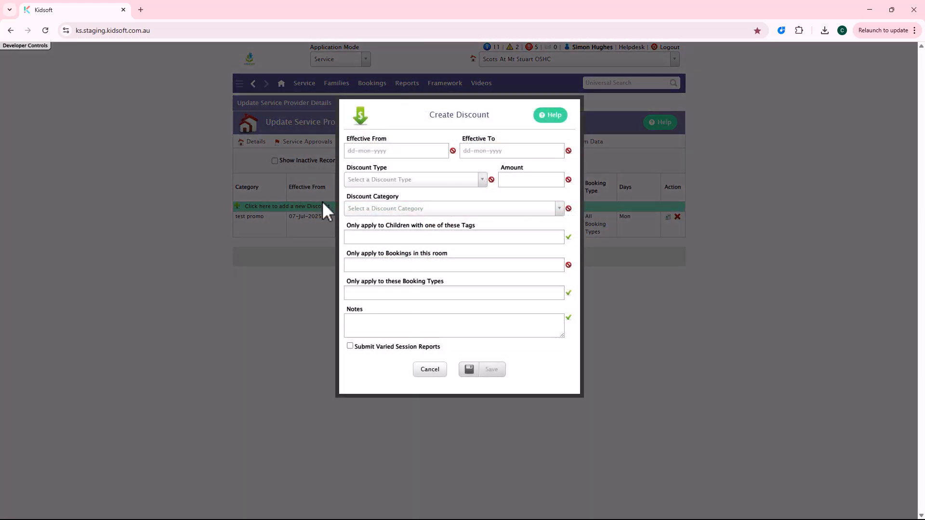
- Set both the start and end of the discount's effective period to 08-Jul-2025
{"action": "left_click", "coordinate": [389, 152]}
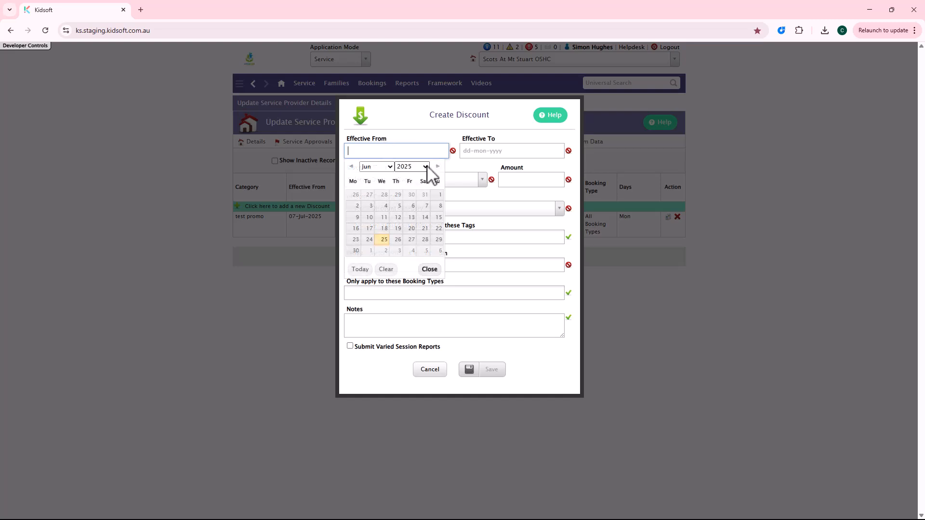
{"action": "left_click", "coordinate": [438, 167]}
{"action": "left_click", "coordinate": [371, 207]}
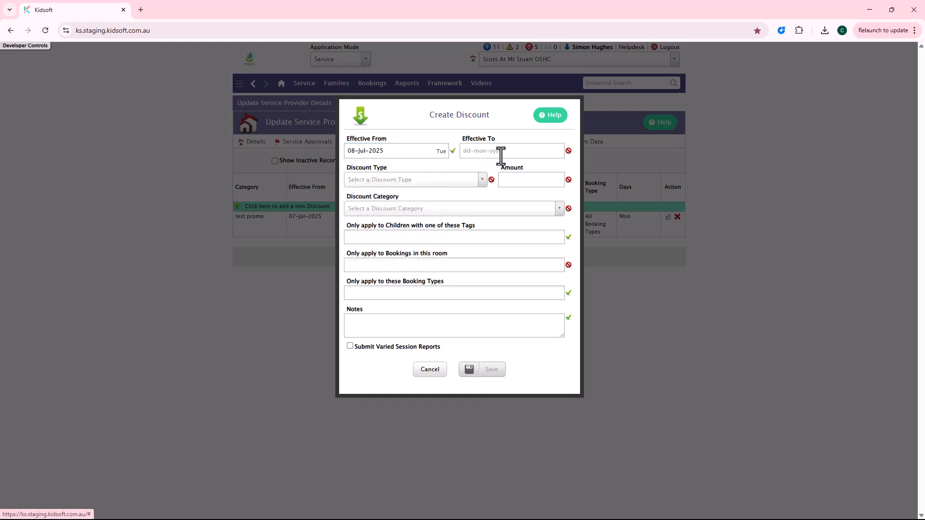
{"action": "left_click", "coordinate": [500, 152]}
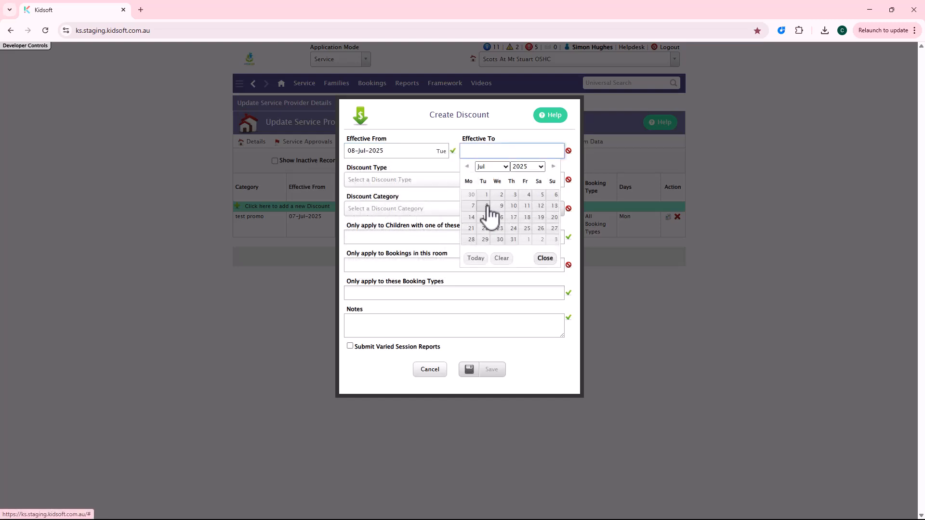
{"action": "left_click", "coordinate": [488, 207]}
- Define the discount as Daily - Dollar Value of Session Fee with an amount of 10 and the category Spring22
{"action": "left_click", "coordinate": [396, 183]}
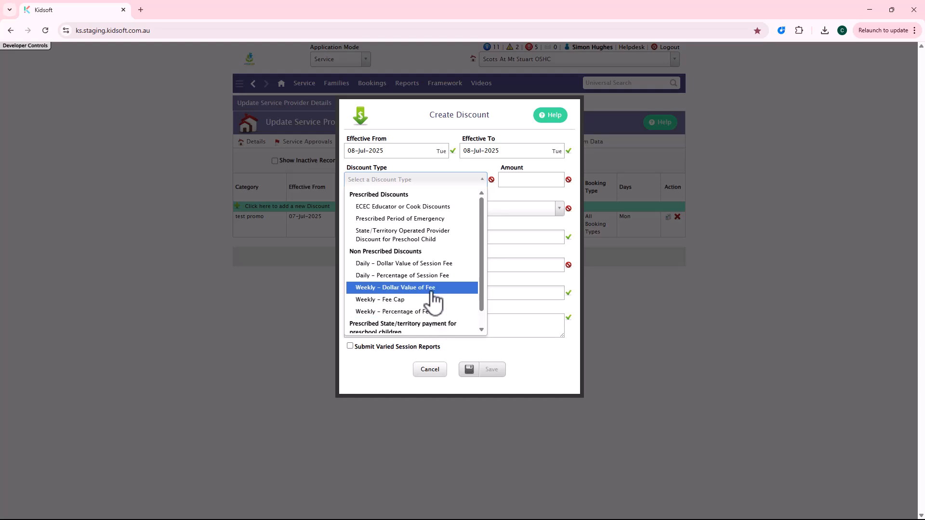
{"action": "left_click", "coordinate": [440, 264]}
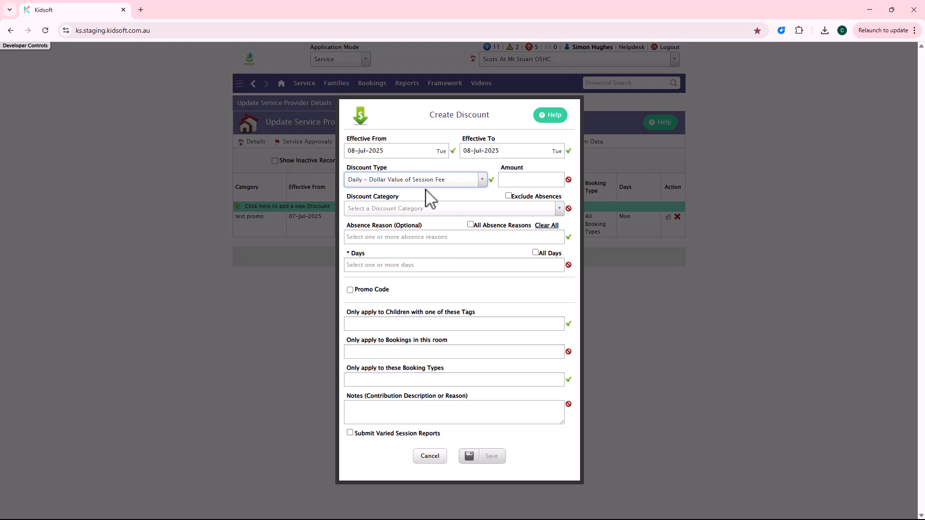
{"action": "left_click", "coordinate": [529, 180]}
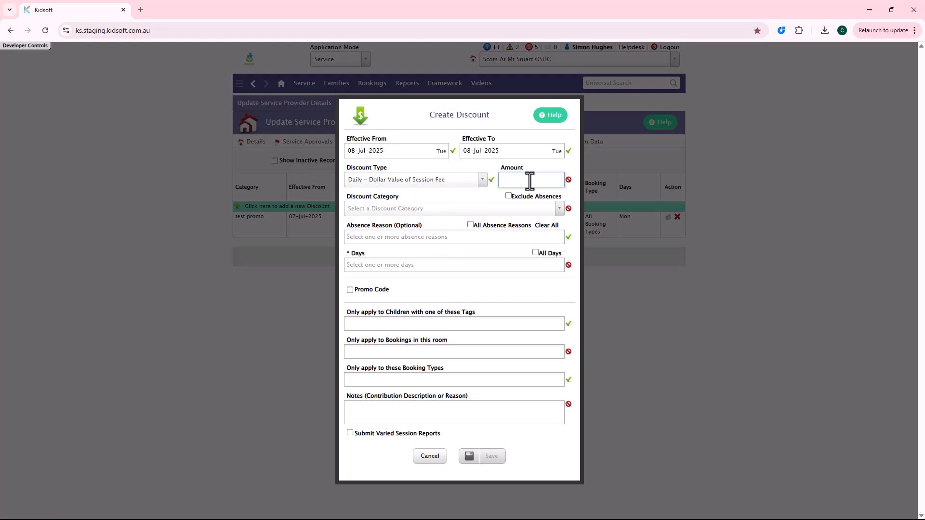
{"action": "type", "text": "10"}
{"action": "left_click", "coordinate": [397, 211]}
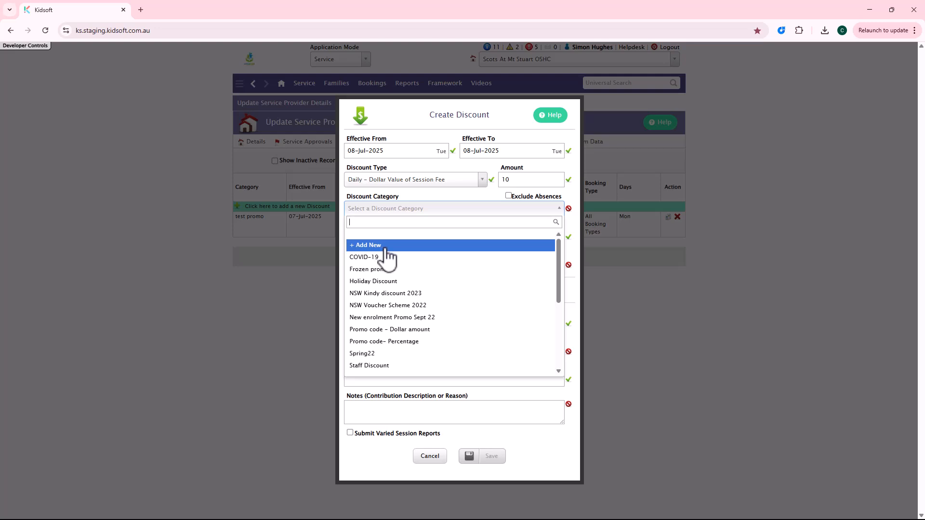
{"action": "left_click", "coordinate": [383, 356]}
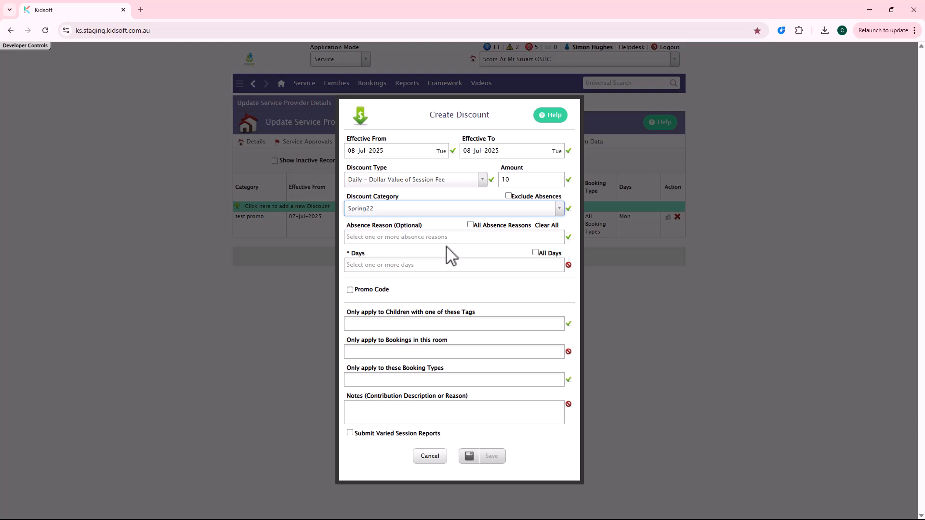
- Review the optional absence reasons without choosing one, and set the discount's day to Tuesday
{"action": "left_click", "coordinate": [408, 236]}
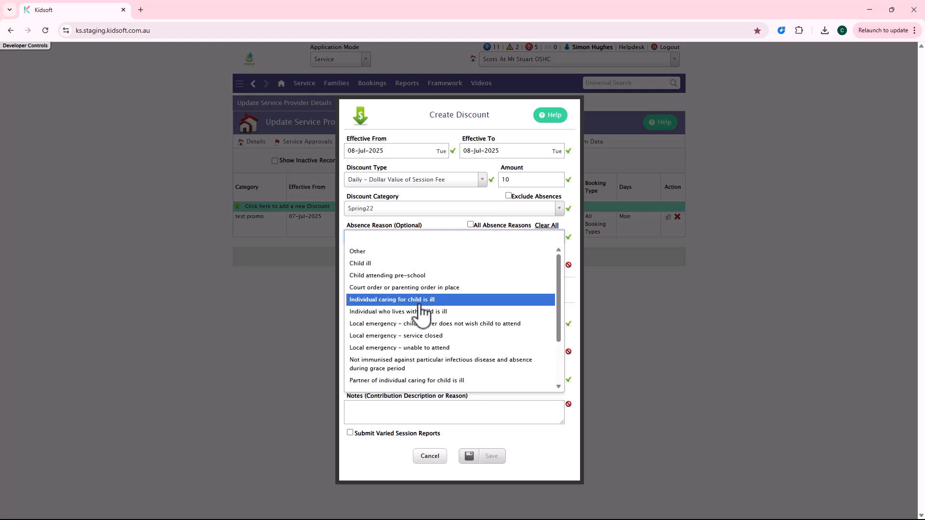
{"action": "left_click", "coordinate": [305, 266]}
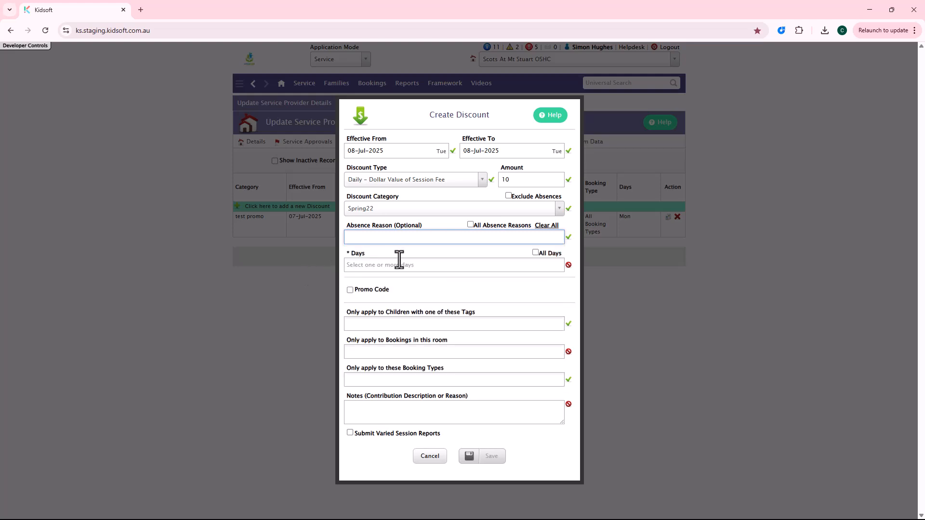
{"action": "left_click", "coordinate": [434, 263]}
{"action": "left_click", "coordinate": [400, 290]}
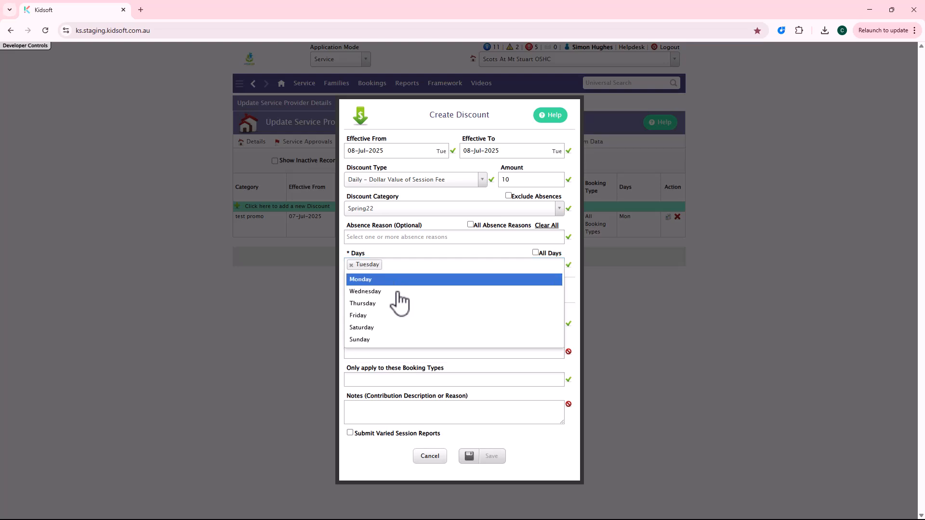
{"action": "left_click", "coordinate": [319, 305]}
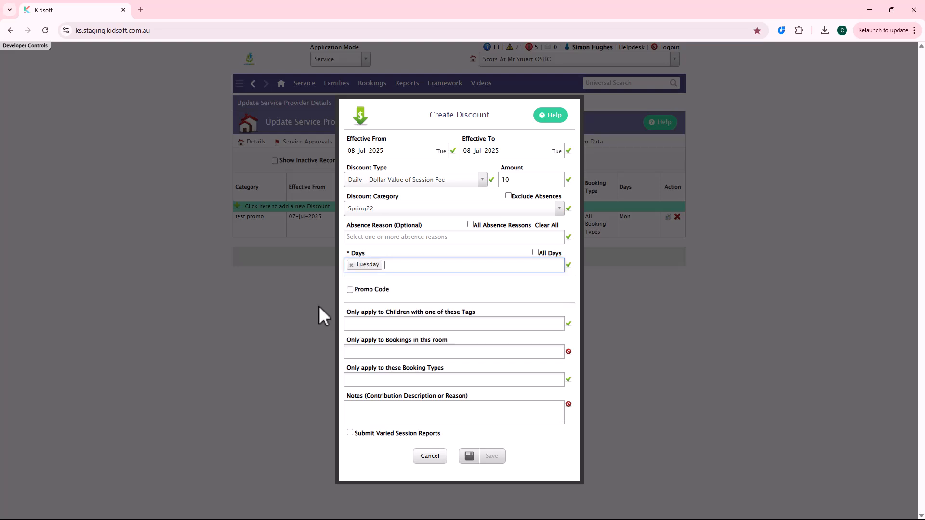
- Apply the discount to bookings in All Rooms and to All Booking Types
{"action": "left_click", "coordinate": [412, 352]}
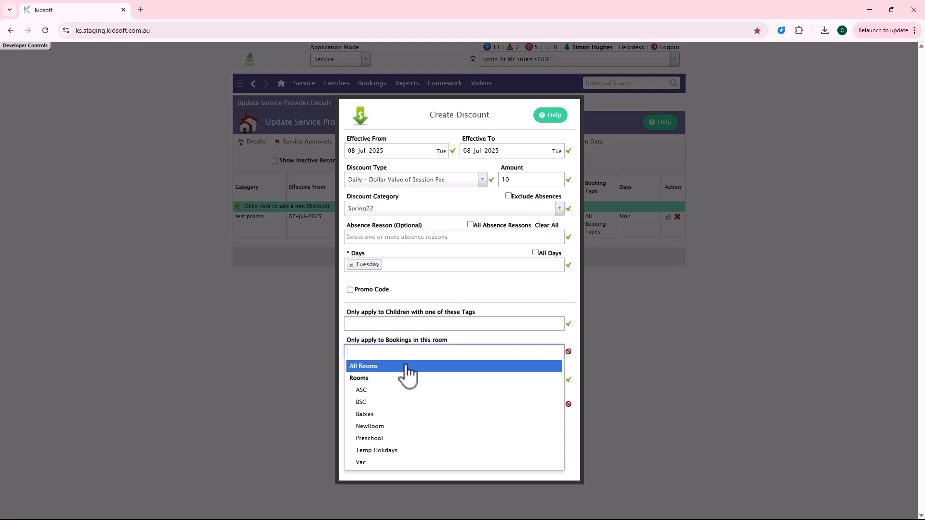
{"action": "left_click", "coordinate": [407, 371]}
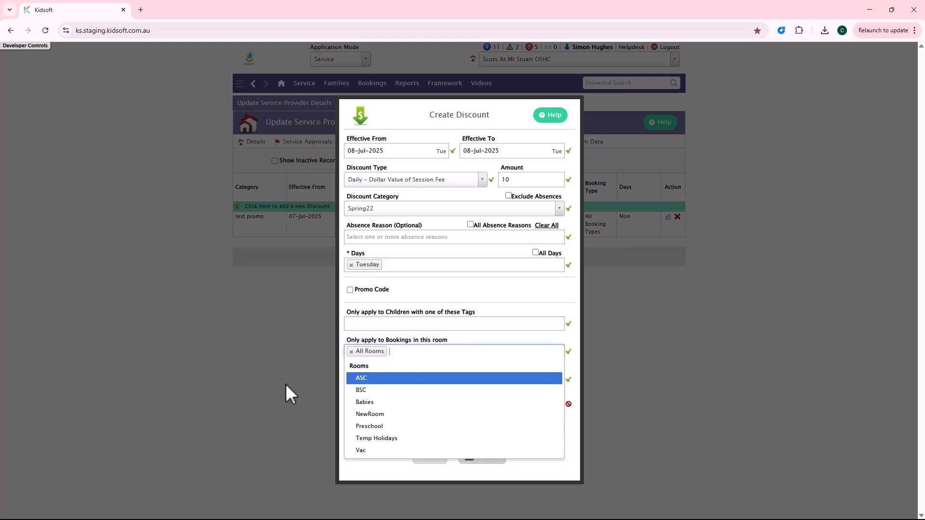
{"action": "left_click", "coordinate": [286, 384]}
{"action": "left_click", "coordinate": [420, 379]}
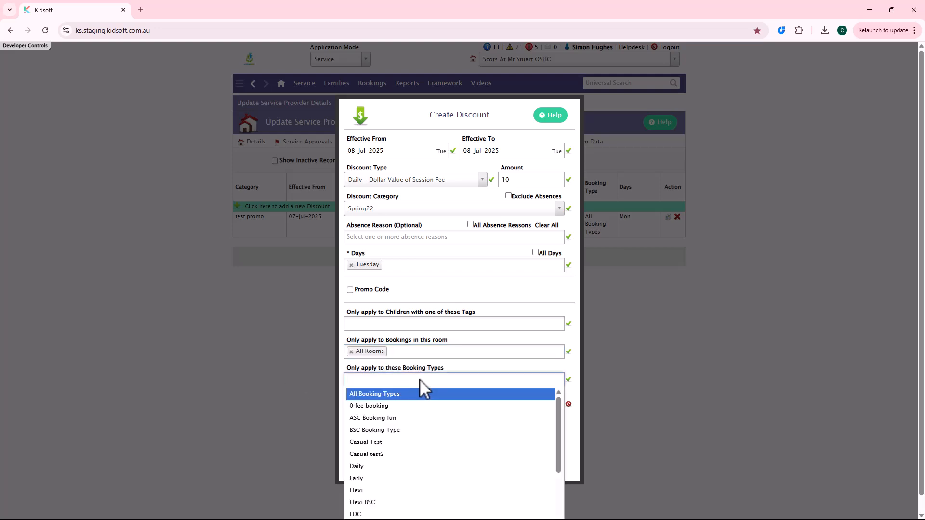
{"action": "left_click", "coordinate": [377, 396]}
{"action": "left_click", "coordinate": [304, 392]}
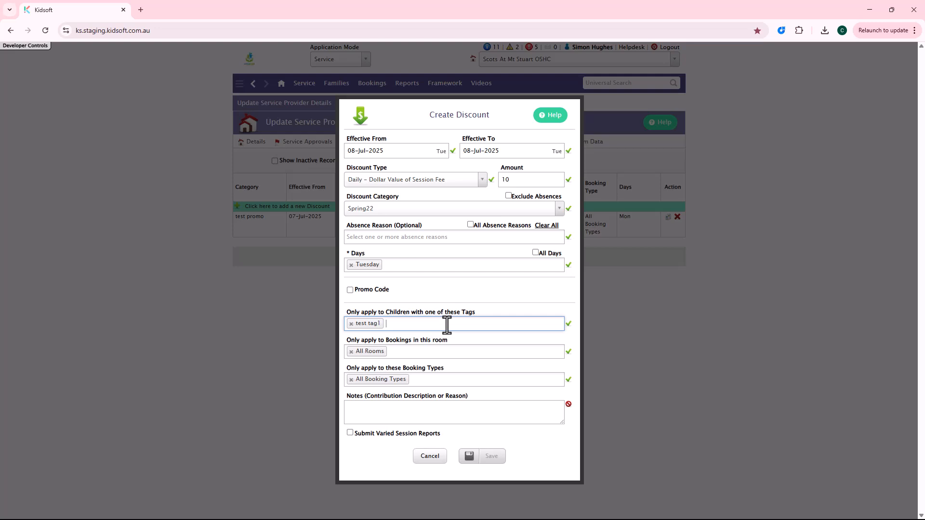
- Enter "public holiday" as the discount's notes and save the discount
{"action": "left_click", "coordinate": [419, 413]}
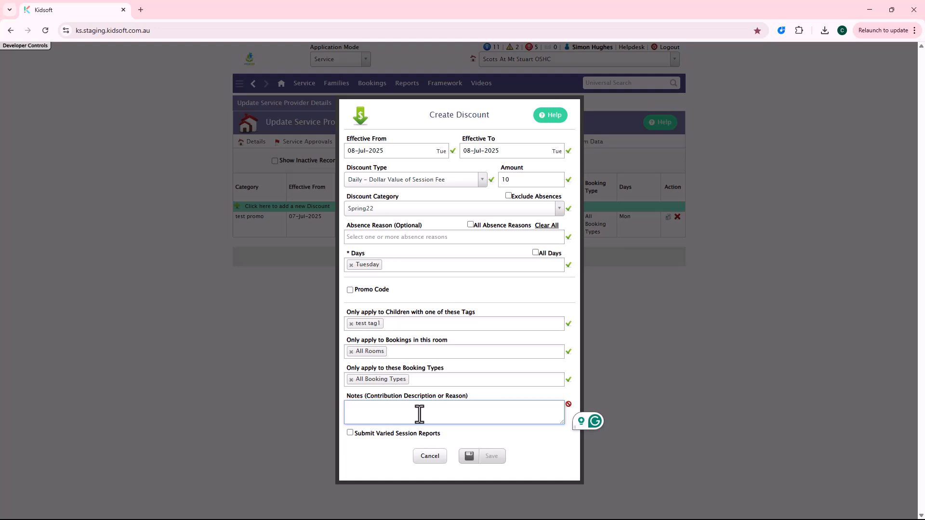
{"action": "type", "text": "public holid"}
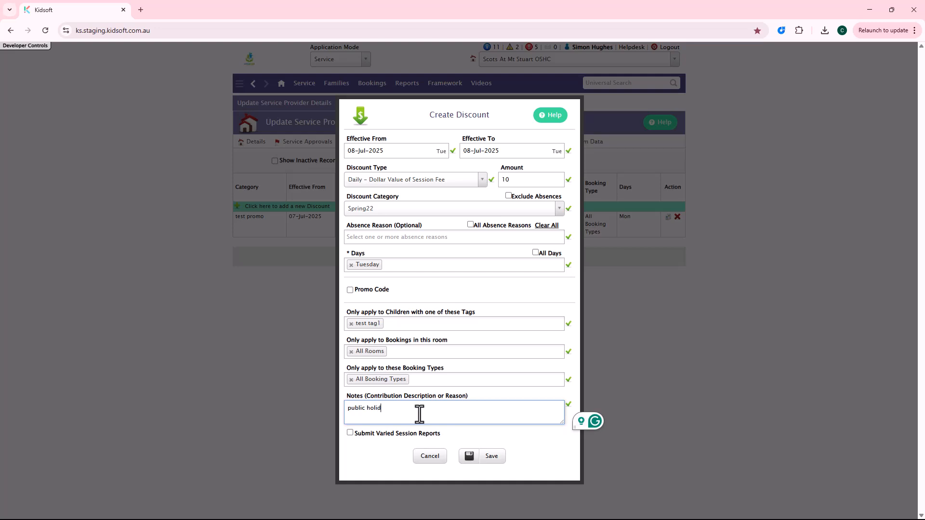
{"action": "type", "text": "ay"}
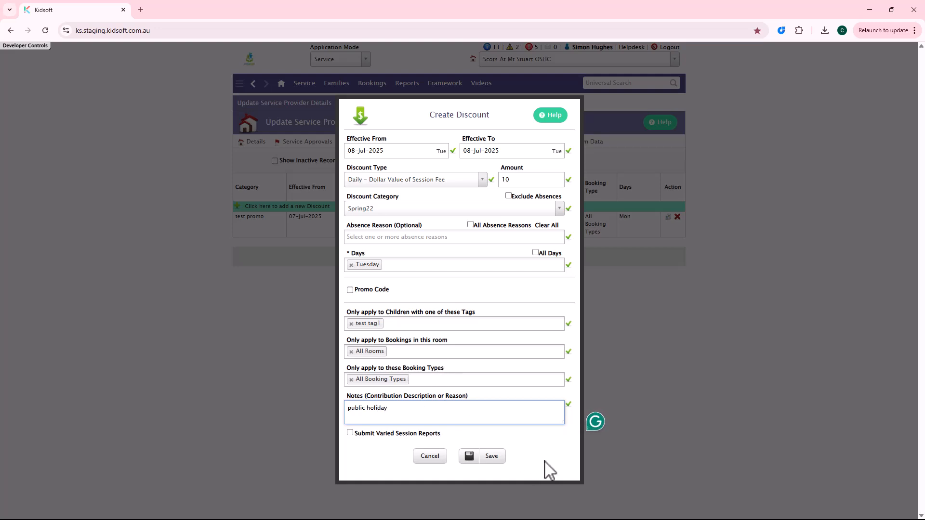
{"action": "left_click", "coordinate": [494, 458]}
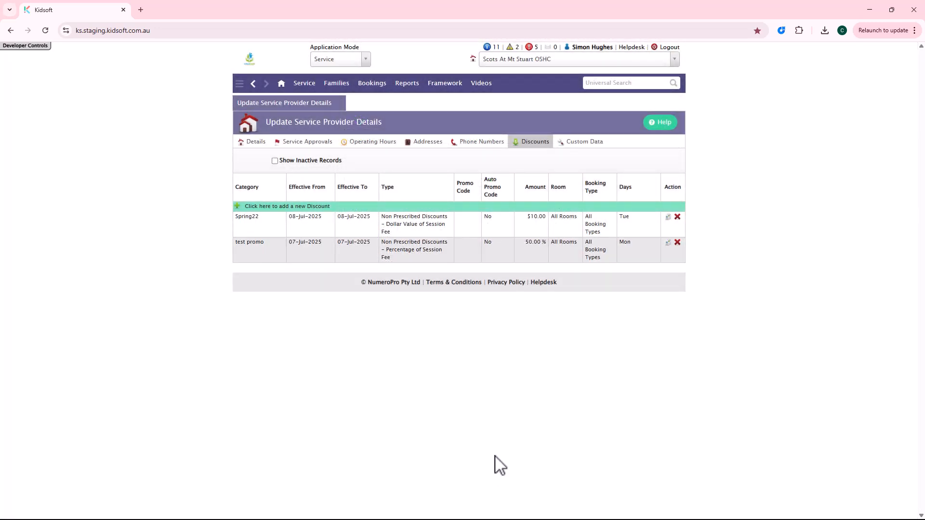
- Search for a child by first name, open the first matching child record and show its discounts
{"action": "left_click", "coordinate": [611, 83]}
{"action": "type", "text": "pet"}
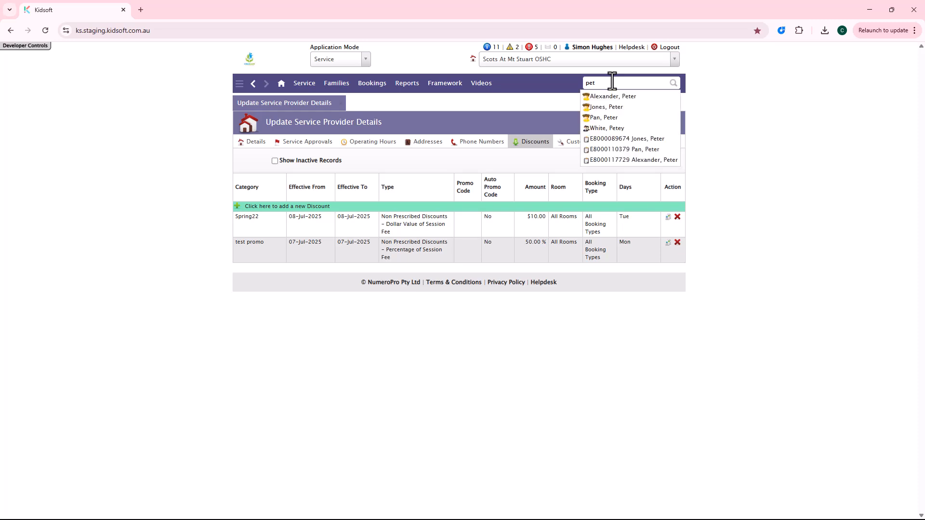
{"action": "left_click", "coordinate": [610, 95]}
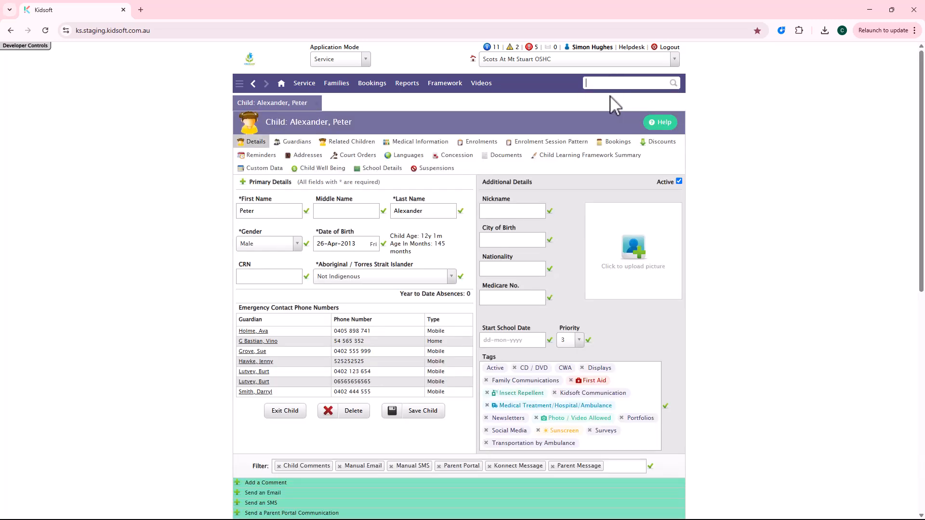
{"action": "left_click", "coordinate": [657, 141]}
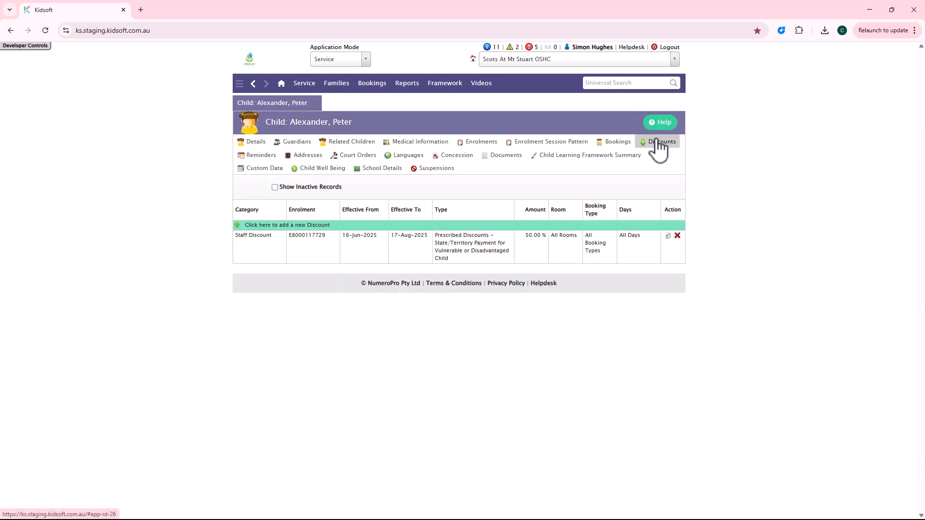
- Start a new child discount of type Daily - Percentage of Session Fee, and cancel it without saving
{"action": "left_click", "coordinate": [299, 224]}
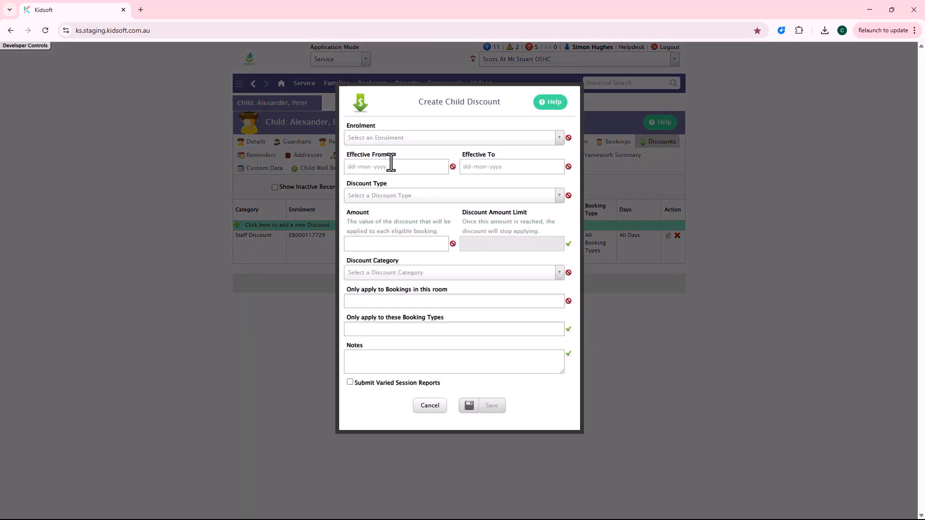
{"action": "left_click", "coordinate": [397, 198]}
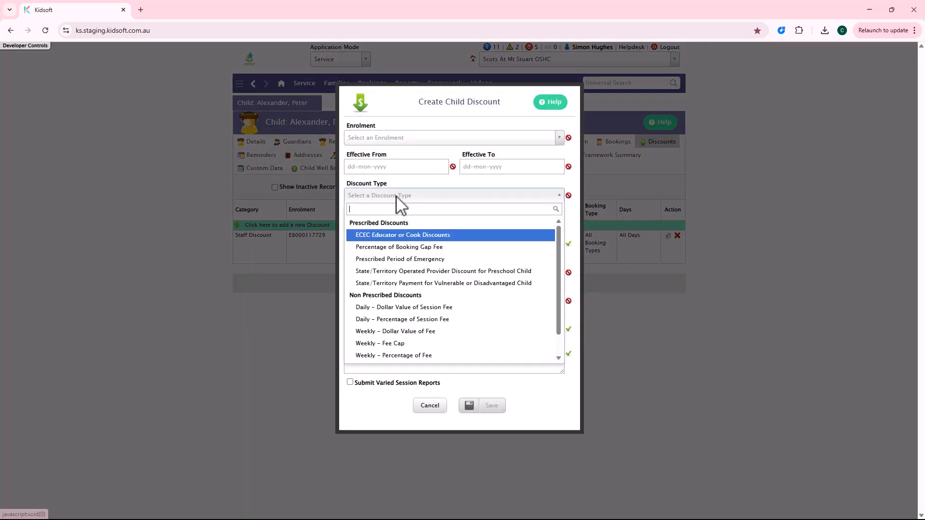
{"action": "left_click", "coordinate": [436, 320]}
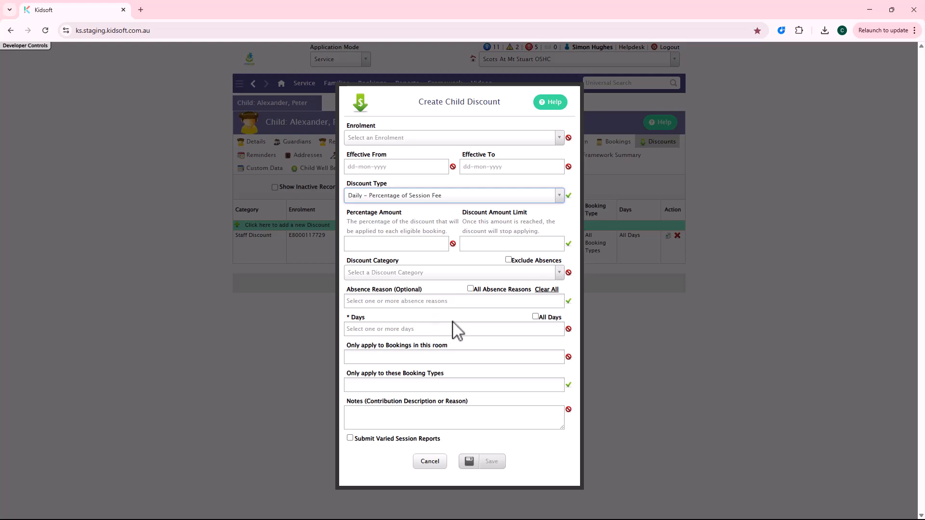
{"action": "left_click", "coordinate": [431, 460]}
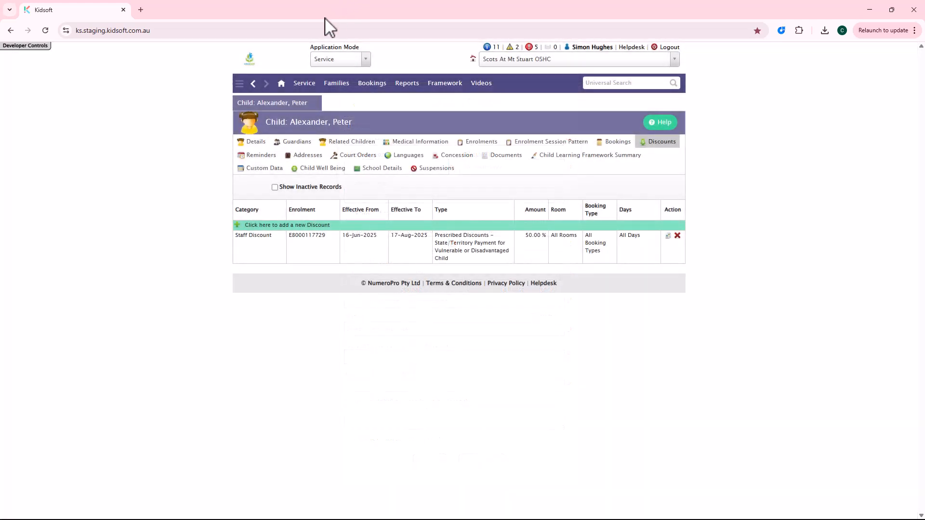
- Return to the Information Centre home page
{"action": "left_click", "coordinate": [281, 84]}
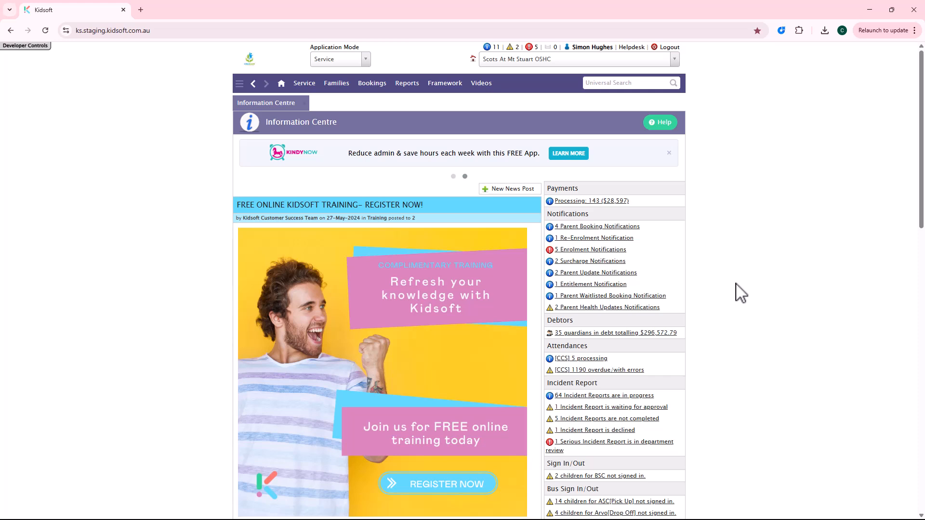